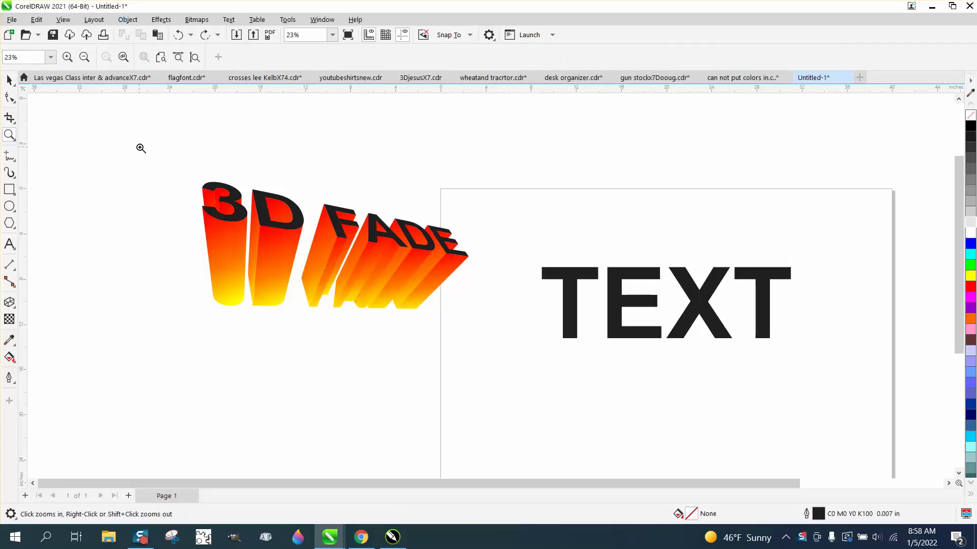
# Zoom in on the TEXT page and select the word TEXT.
pyautogui.moveTo(156, 158); pyautogui.dragTo(515, 350)
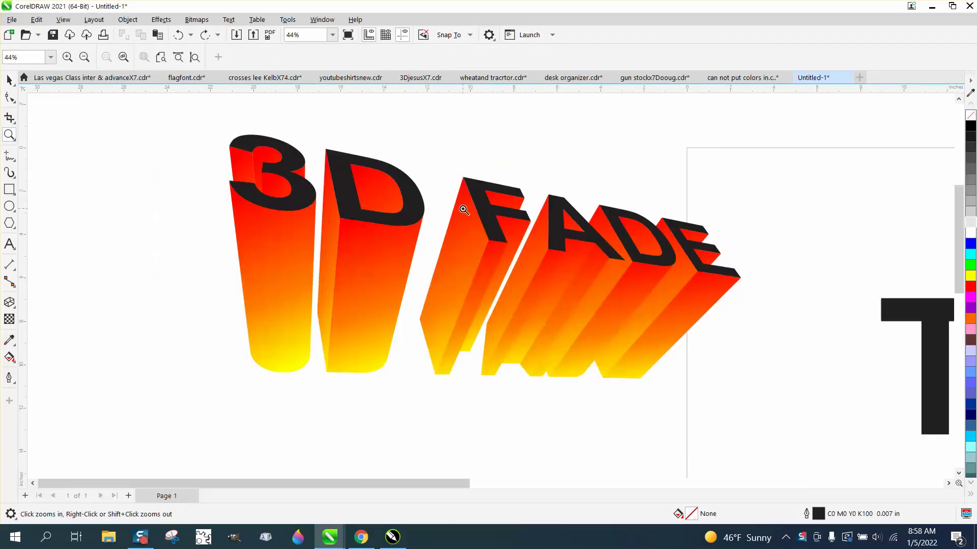
pyautogui.scroll(-1, 463, 209)
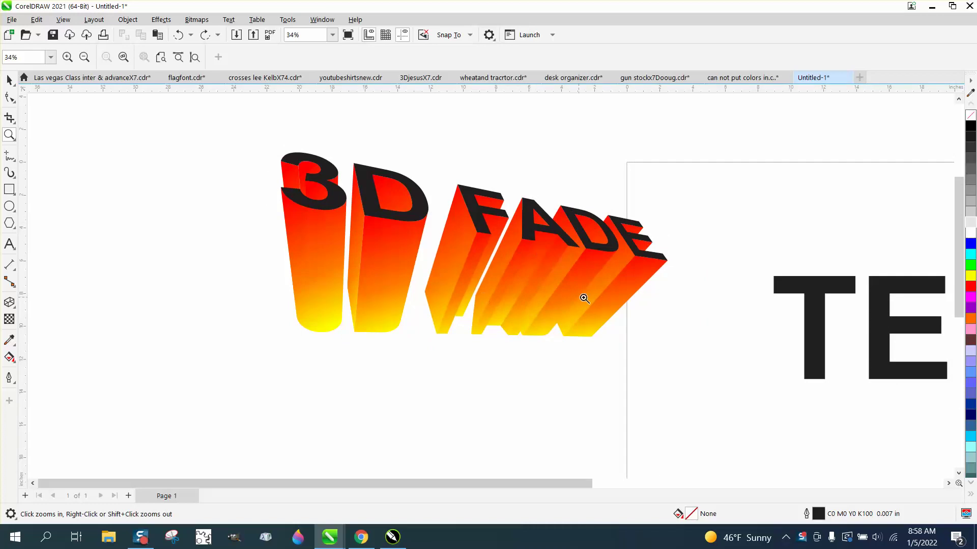
pyautogui.scroll(-2, 575, 289)
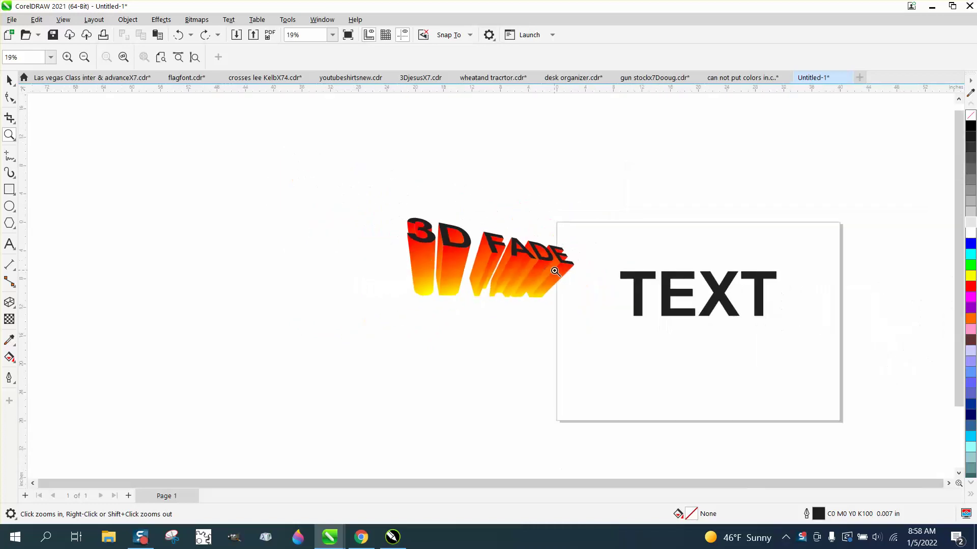
pyautogui.scroll(-1, 555, 271)
pyautogui.moveTo(565, 222); pyautogui.dragTo(801, 395)
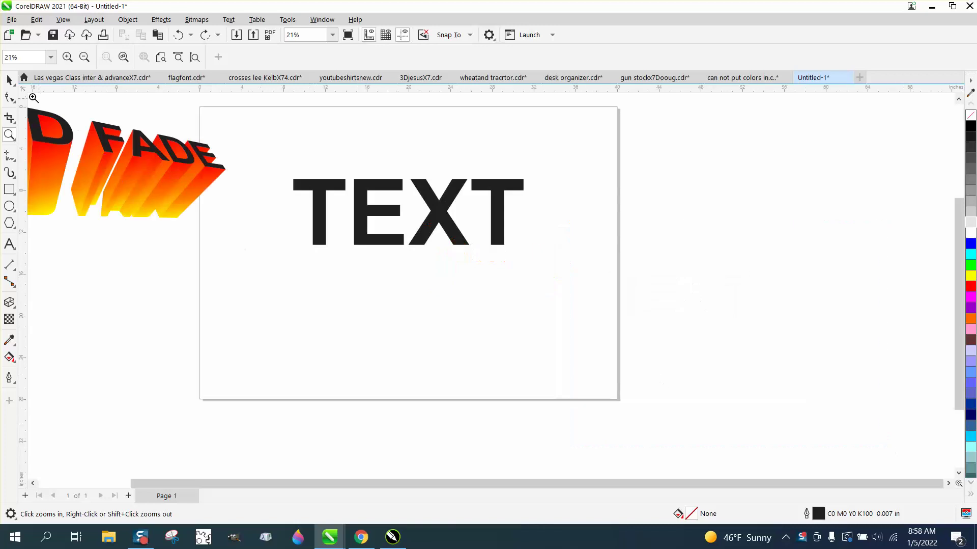
pyautogui.click(9, 79)
pyautogui.click(445, 211)
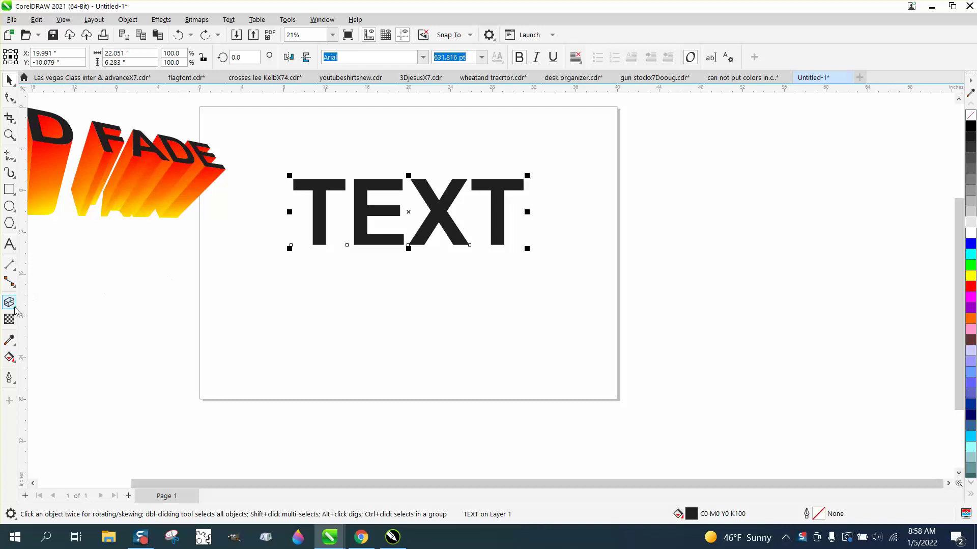
# Extrude TEXT downward, tilt it in 3D and set the extrusion depth to 33.
pyautogui.click(14, 306)
pyautogui.click(47, 369)
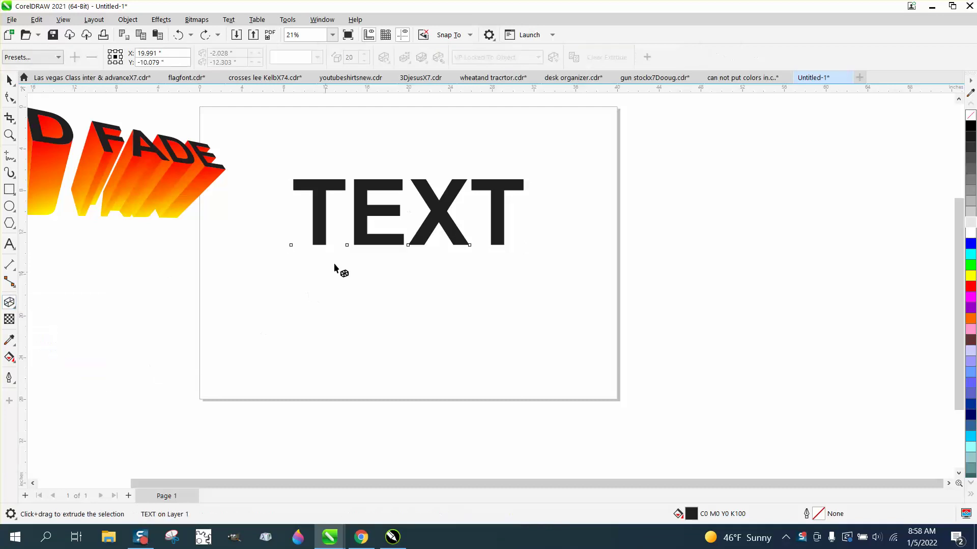
pyautogui.moveTo(393, 212); pyautogui.dragTo(414, 311)
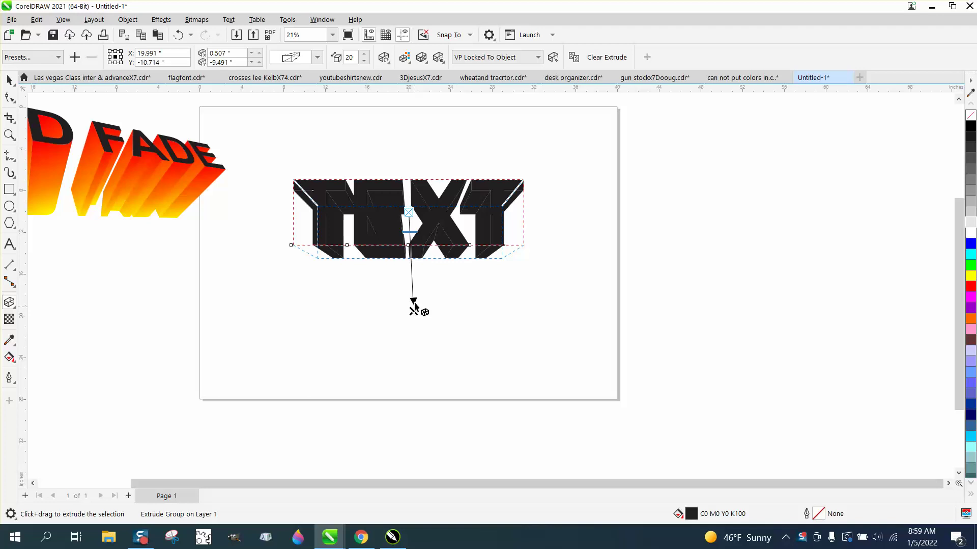
pyautogui.click(384, 58)
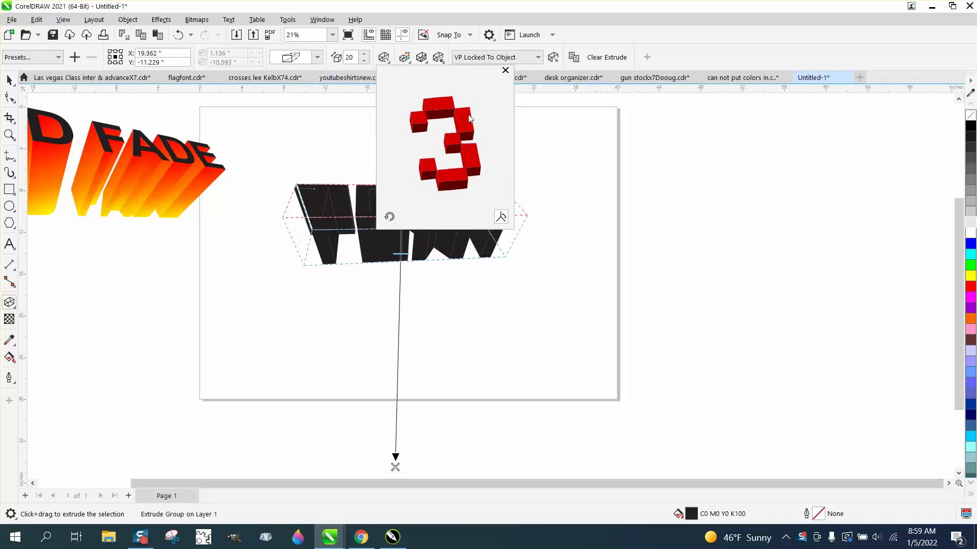
pyautogui.moveTo(472, 131); pyautogui.dragTo(469, 200)
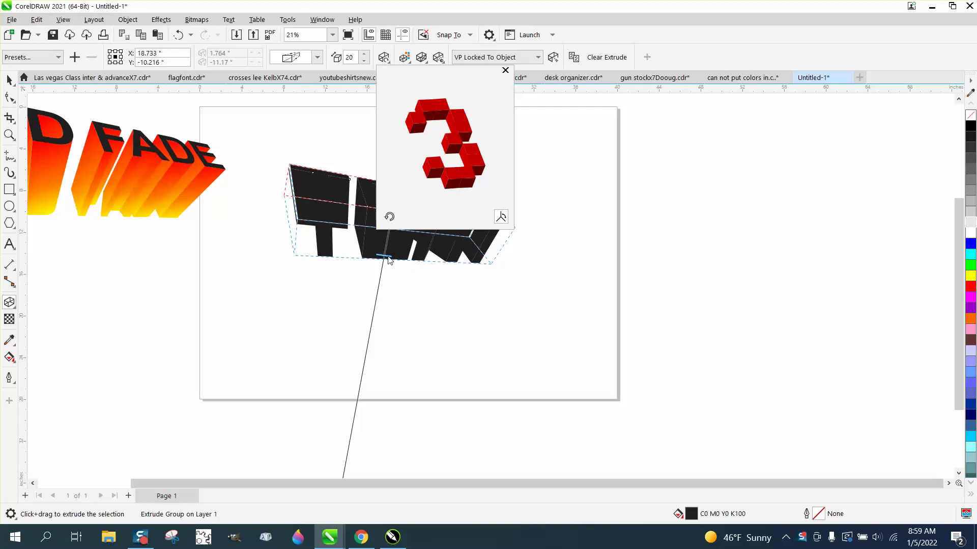
pyautogui.moveTo(389, 260); pyautogui.dragTo(375, 286)
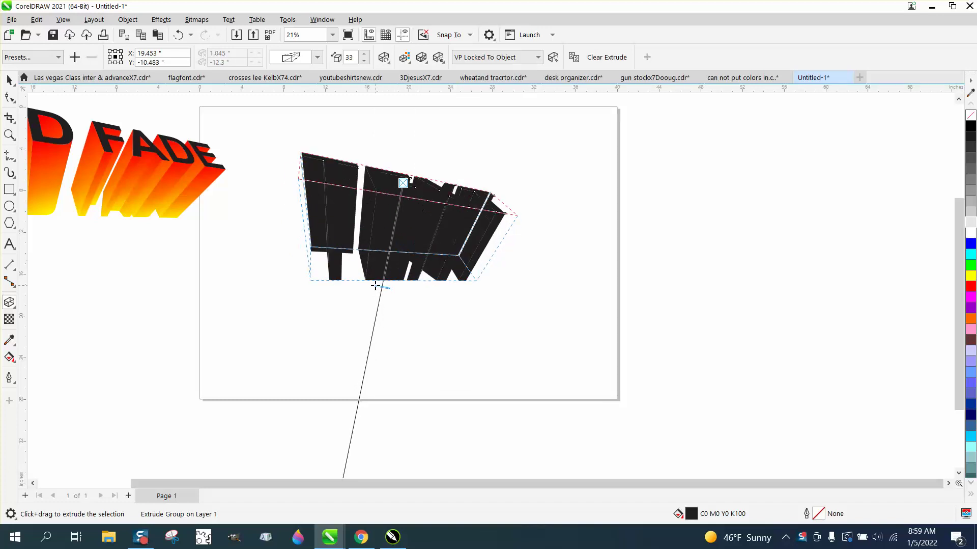
# Fine-tune the extrusion's 3D rotation slightly and return to the Pick tool.
pyautogui.click(384, 57)
pyautogui.moveTo(436, 111); pyautogui.dragTo(439, 116)
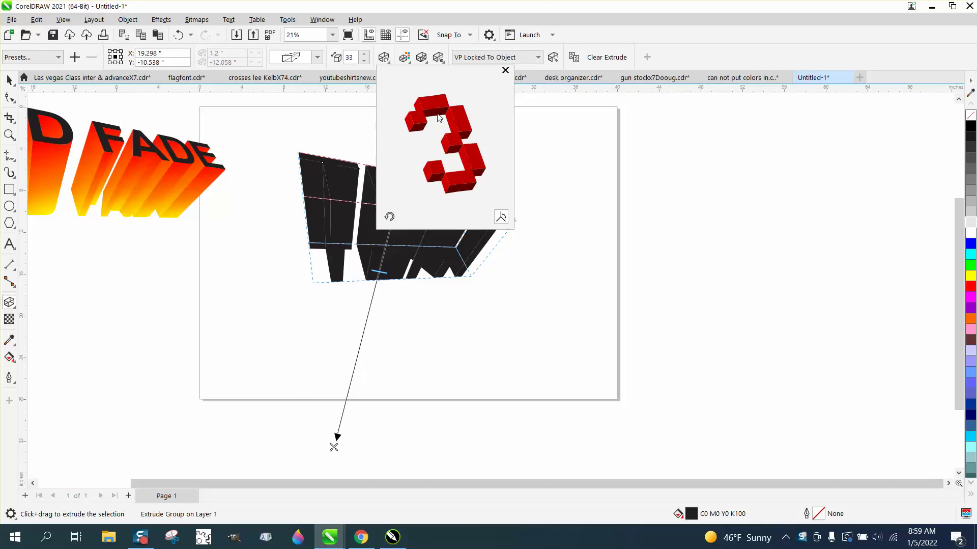
pyautogui.click(8, 81)
pyautogui.click(8, 81)
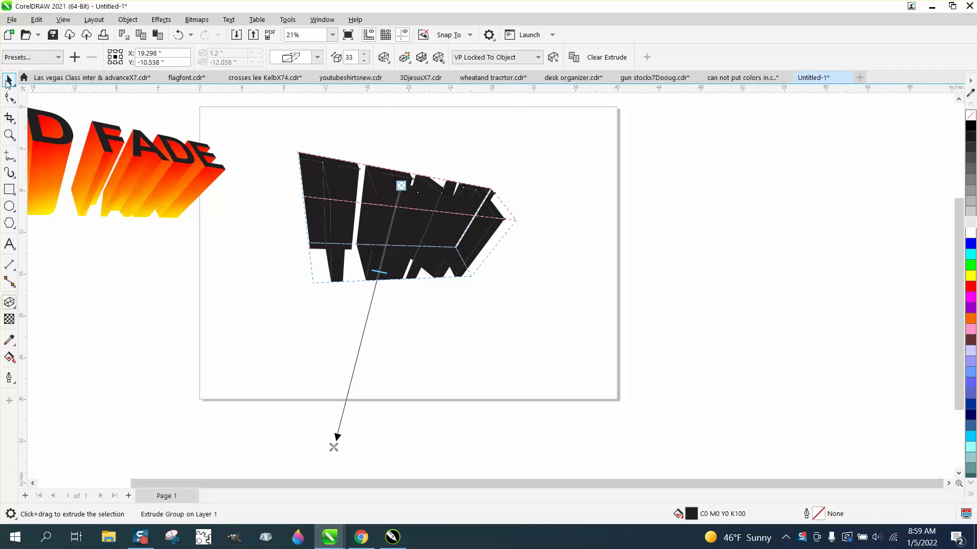
# Break the TEXT extrude group apart and fill the extrusion faces light grey #E6E6E6.
pyautogui.moveTo(266, 114); pyautogui.dragTo(604, 375)
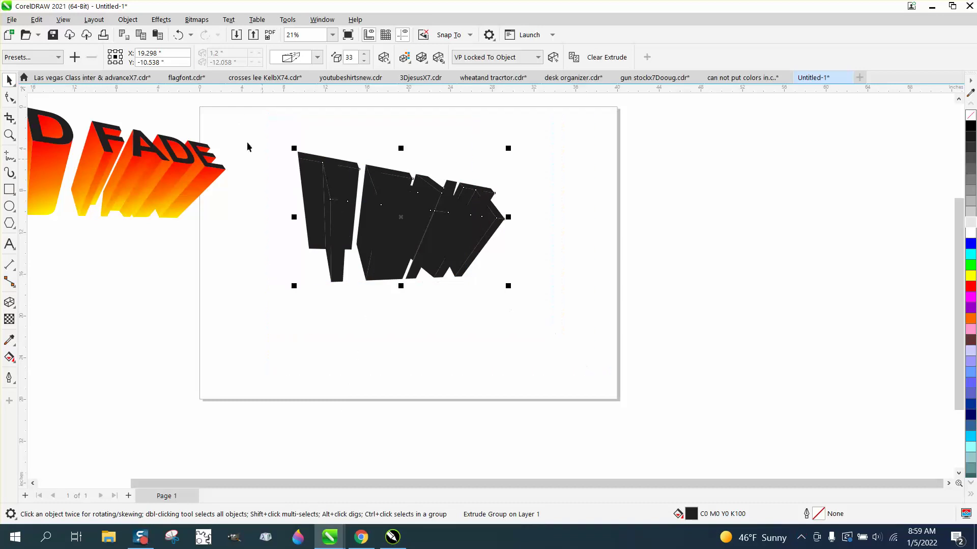
pyautogui.click(128, 19)
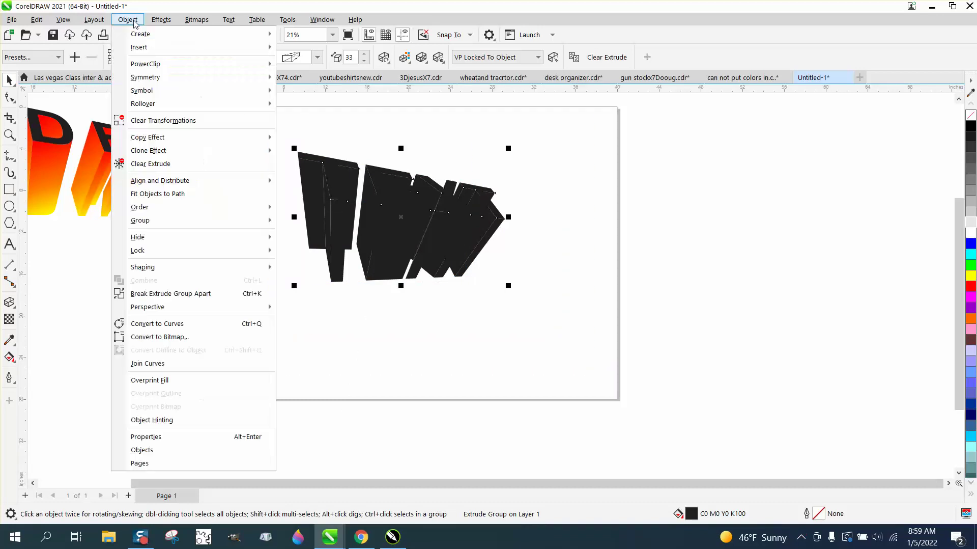
pyautogui.click(187, 294)
pyautogui.click(325, 298)
pyautogui.click(336, 264)
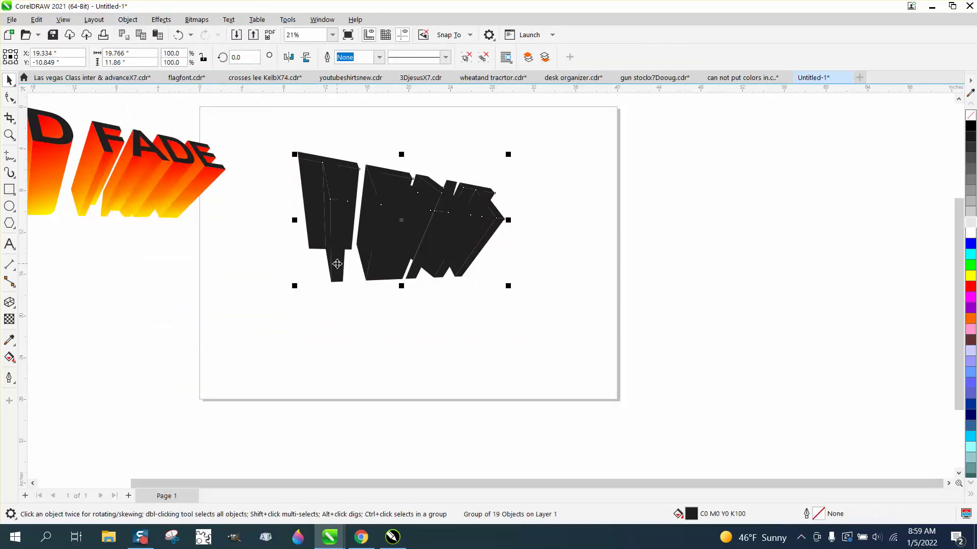
pyautogui.click(971, 222)
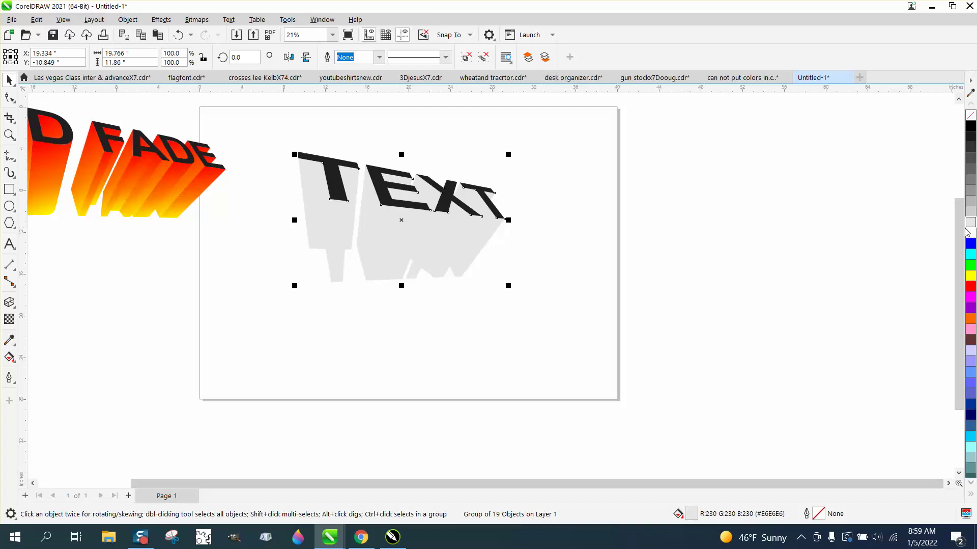
# Give the extrusion faces a Fountain Fill in Edit Fill with a red start node.
pyautogui.doubleClick(695, 516)
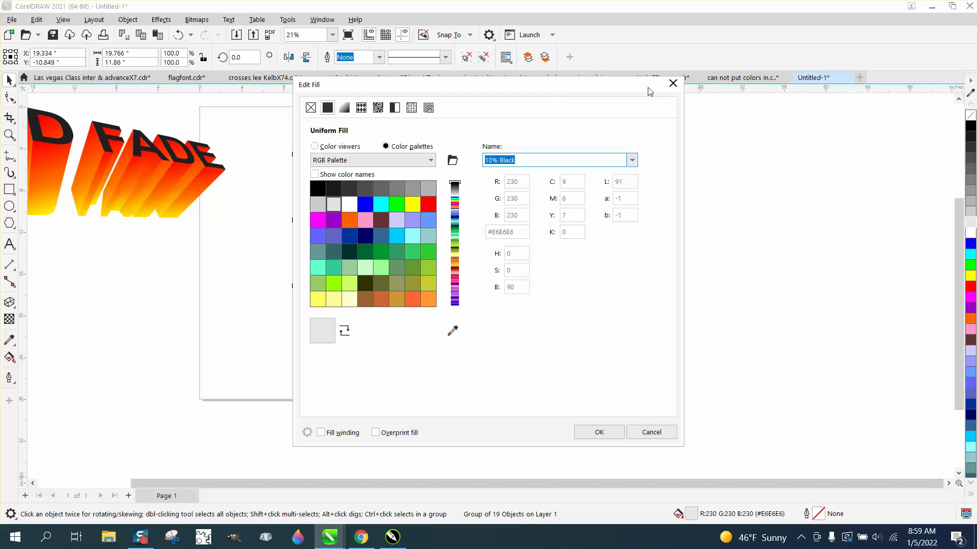
pyautogui.moveTo(592, 92); pyautogui.dragTo(835, 101)
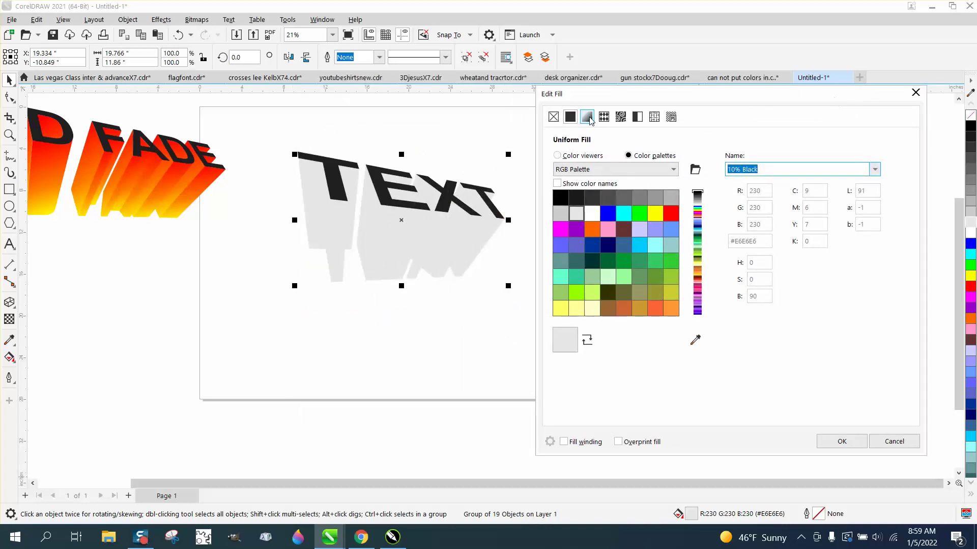
pyautogui.click(588, 118)
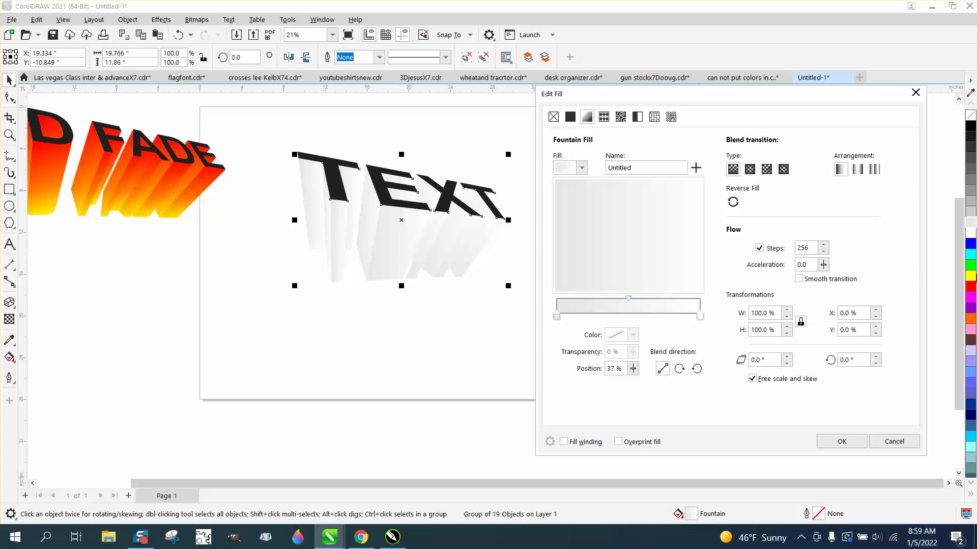
pyautogui.click(557, 318)
pyautogui.click(633, 336)
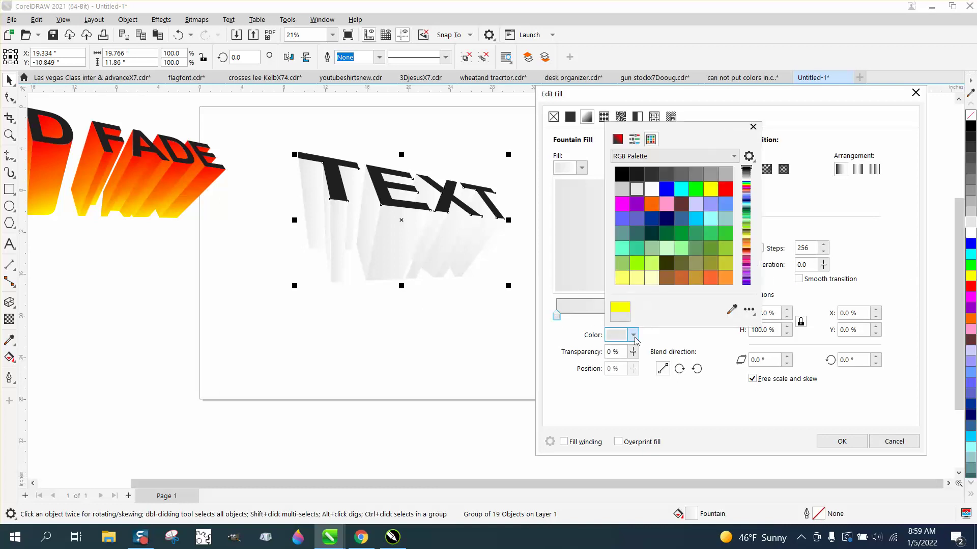
pyautogui.click(726, 189)
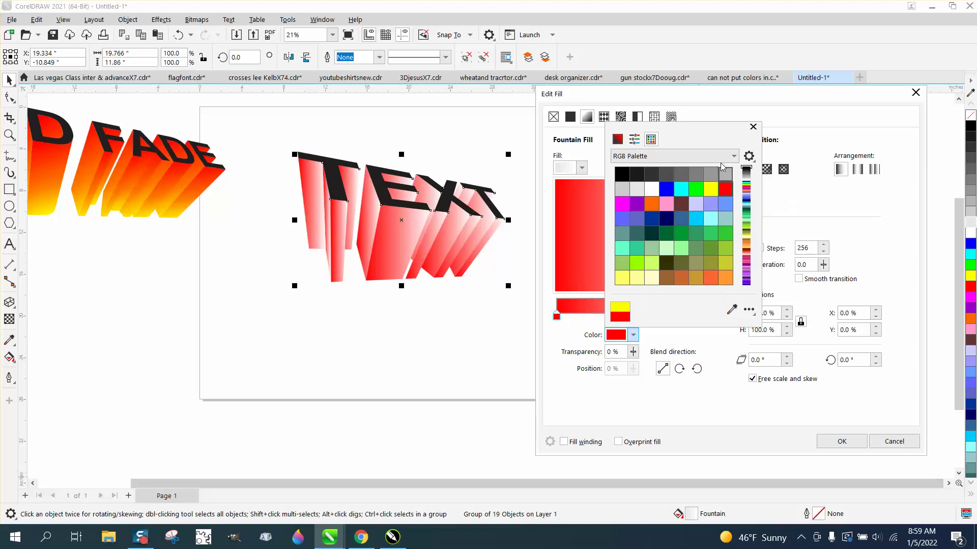
pyautogui.click(754, 127)
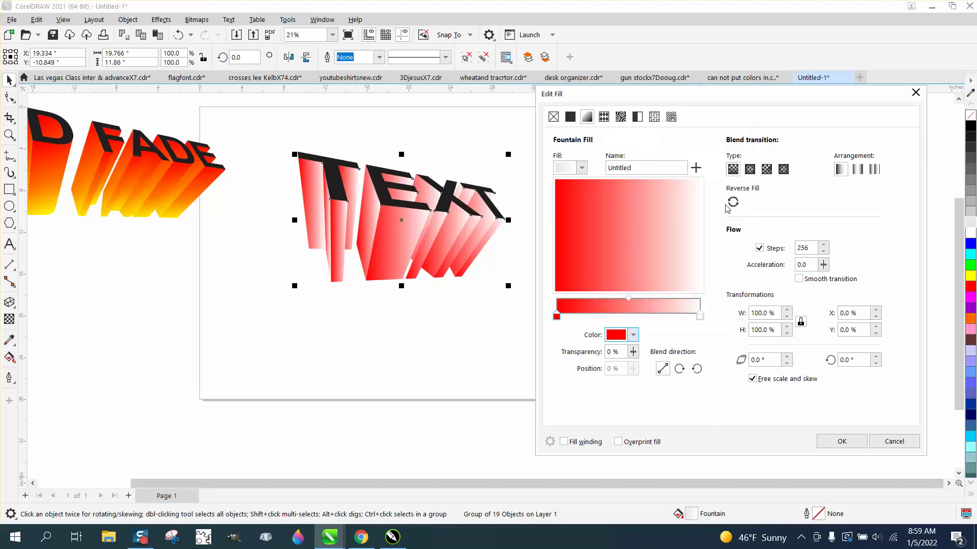
# Set the fountain fill's end node to yellow from the palette swatches.
pyautogui.click(700, 317)
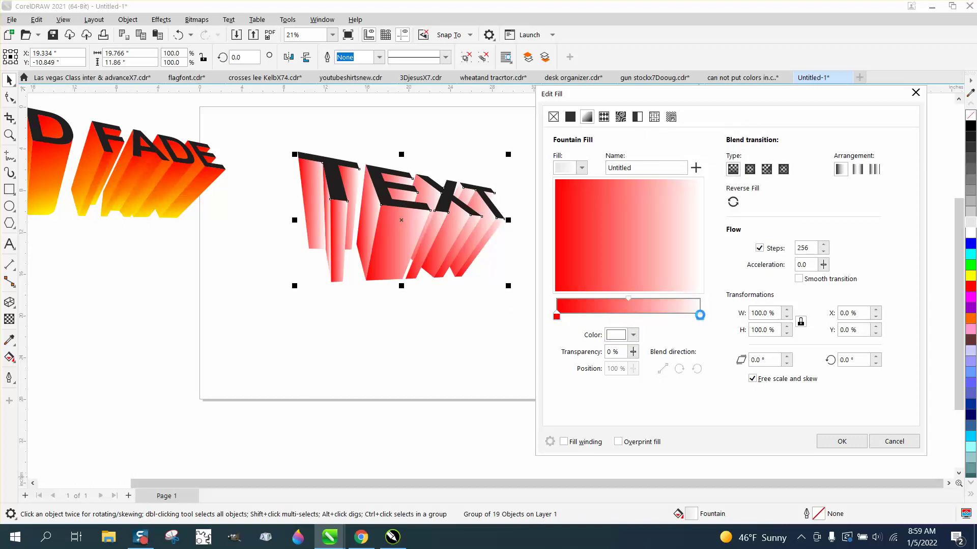
pyautogui.click(633, 336)
pyautogui.click(634, 335)
pyautogui.click(633, 336)
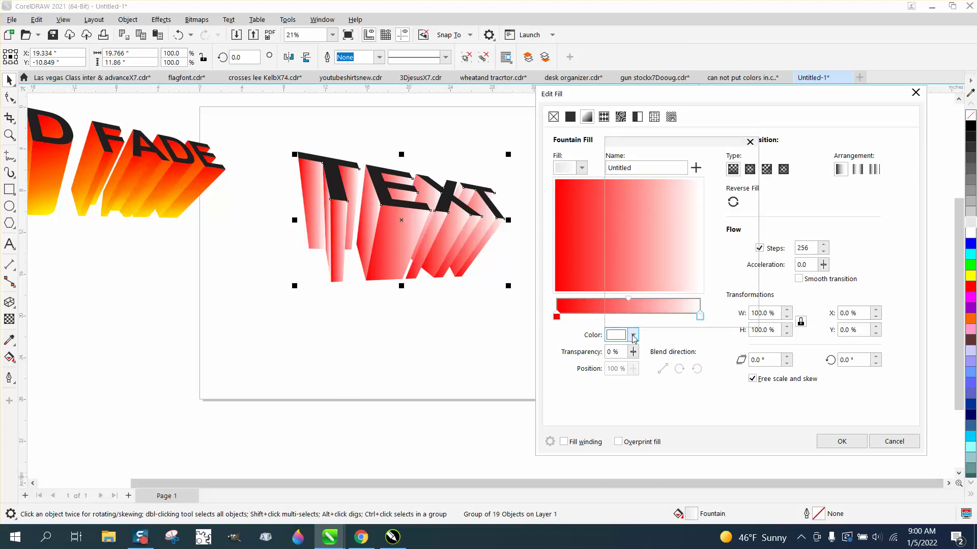
pyautogui.click(651, 154)
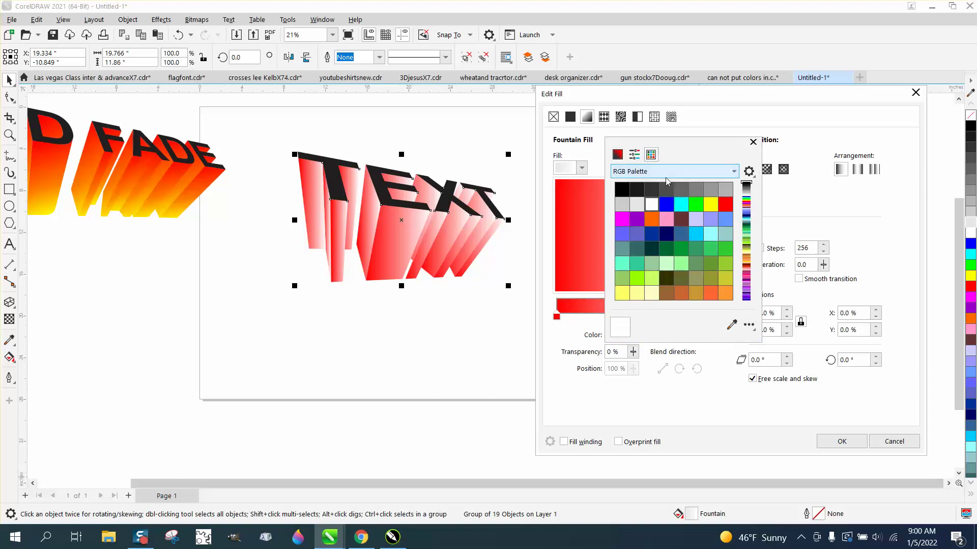
pyautogui.click(712, 206)
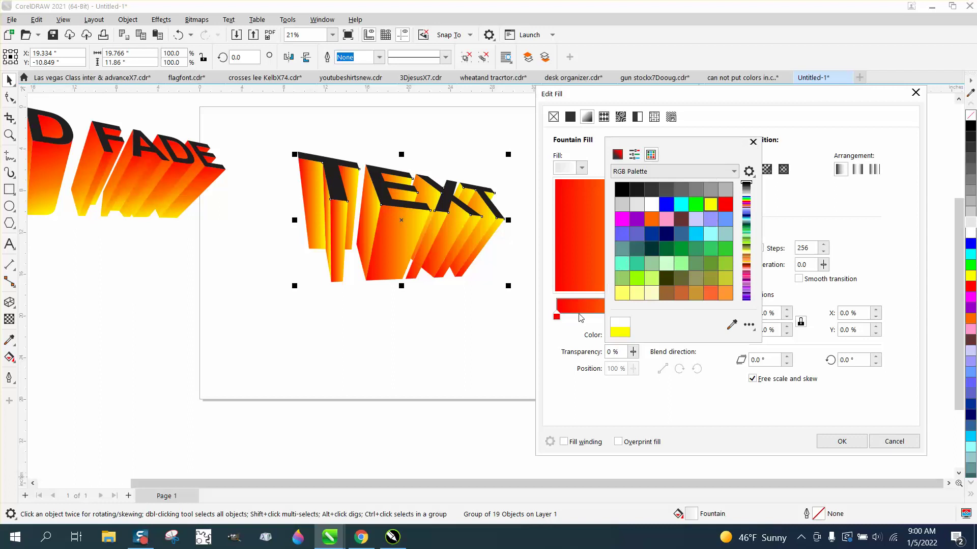
pyautogui.click(580, 325)
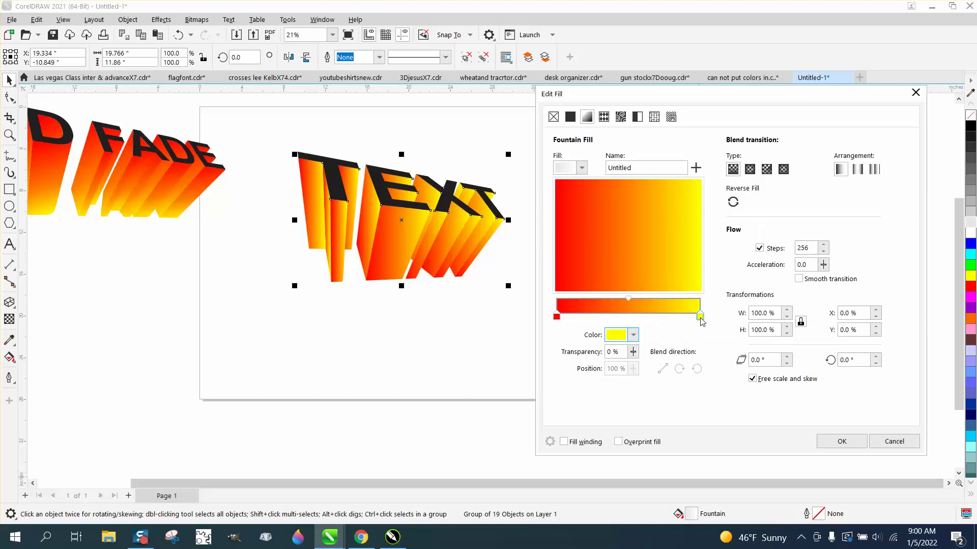
# Swap the gradient colours: end node red and start node yellow.
pyautogui.click(701, 317)
pyautogui.click(634, 335)
pyautogui.click(726, 190)
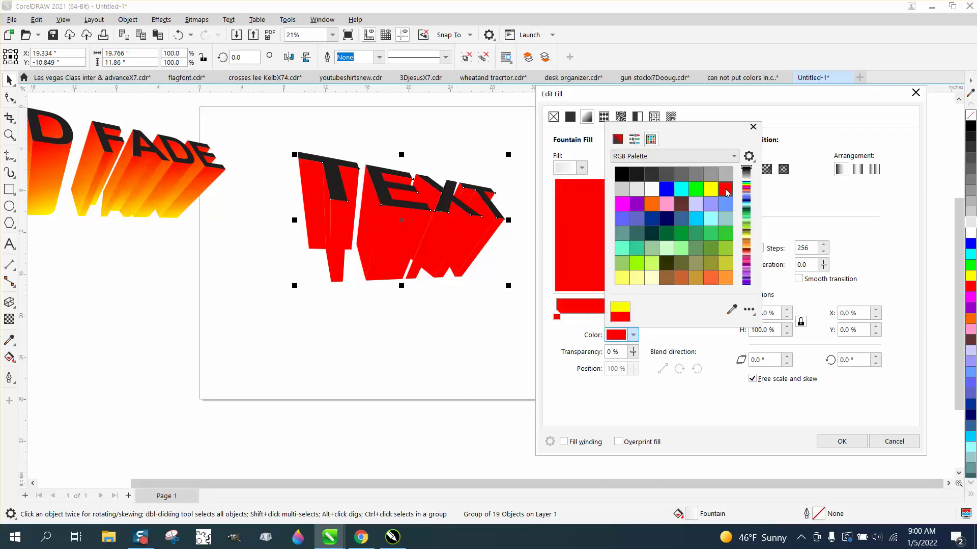
pyautogui.click(549, 337)
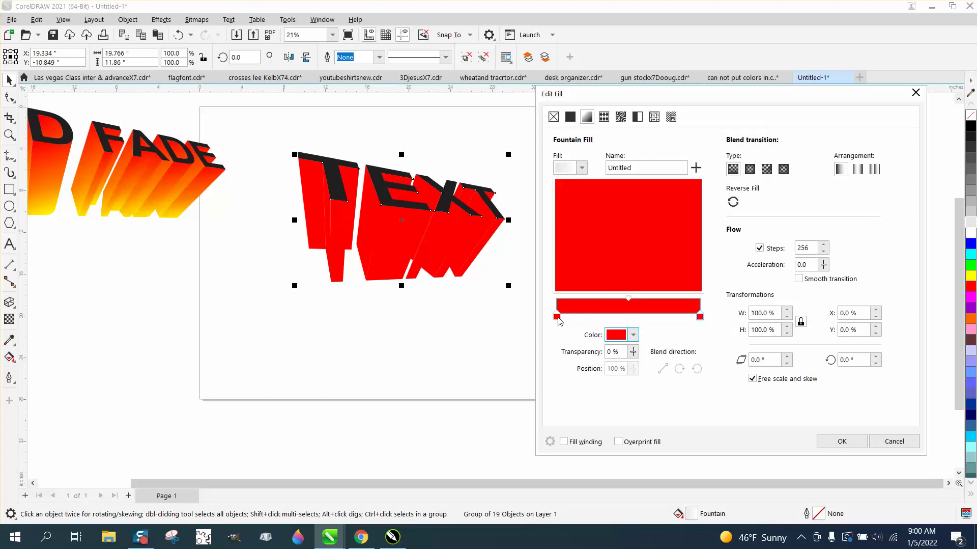
pyautogui.click(558, 317)
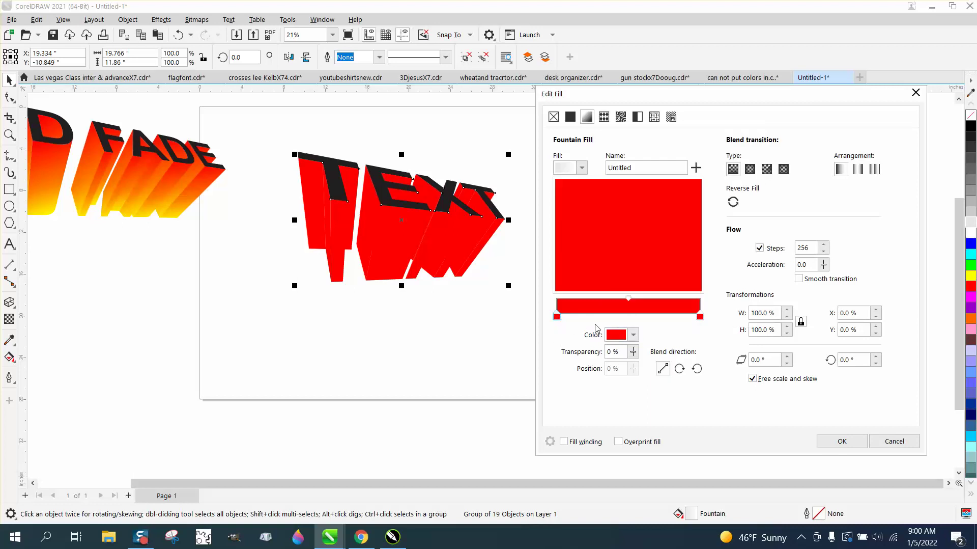
pyautogui.click(634, 334)
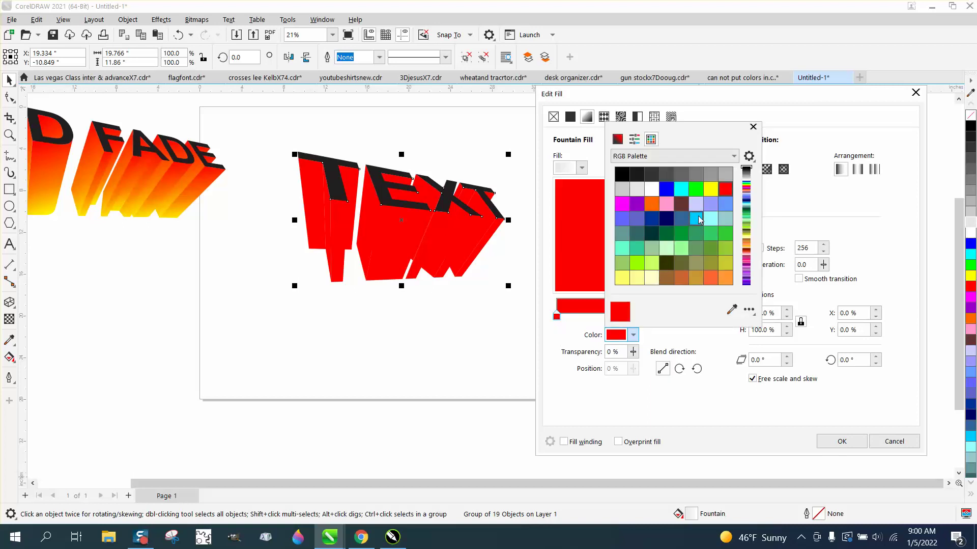
pyautogui.click(711, 189)
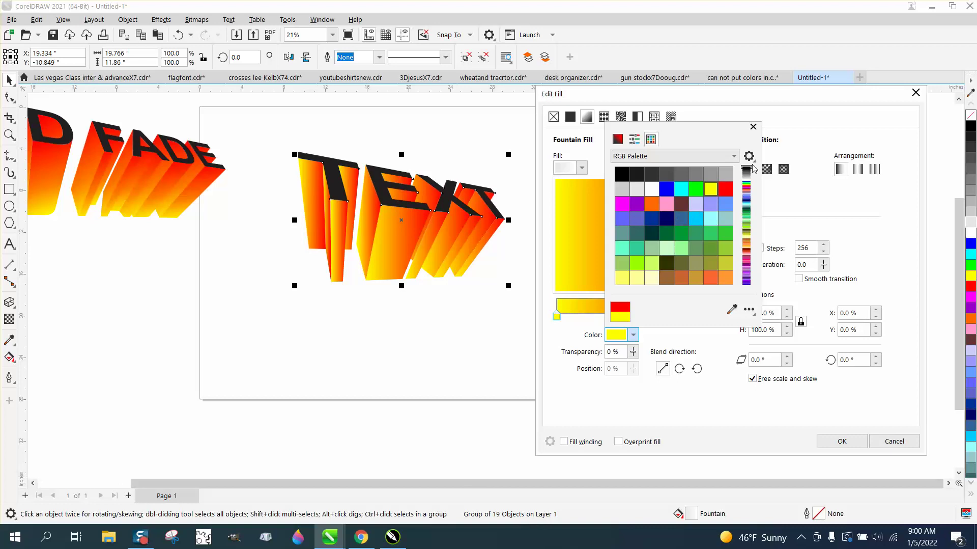
pyautogui.click(754, 127)
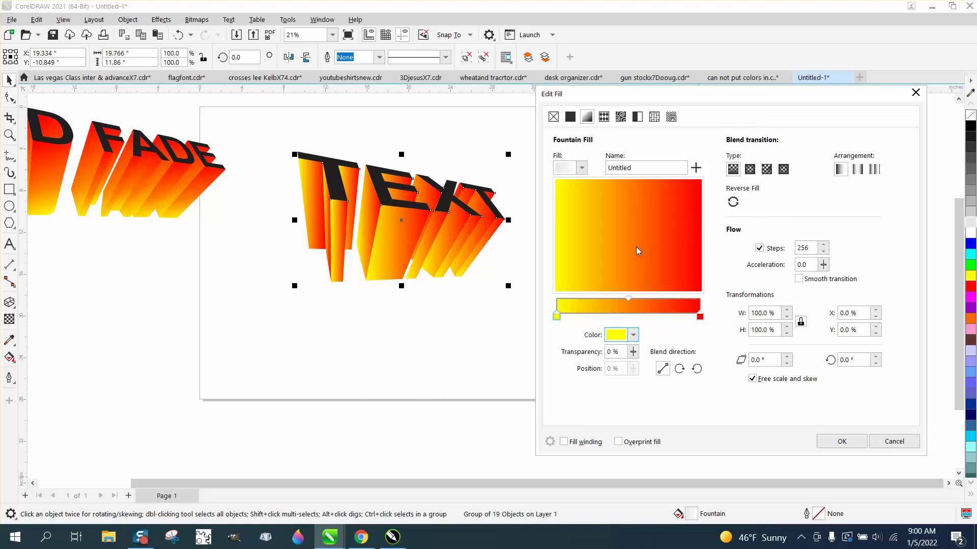
# Move the gradient midpoint to 57% and rotate the fountain fill to 333.9°.
pyautogui.doubleClick(629, 301)
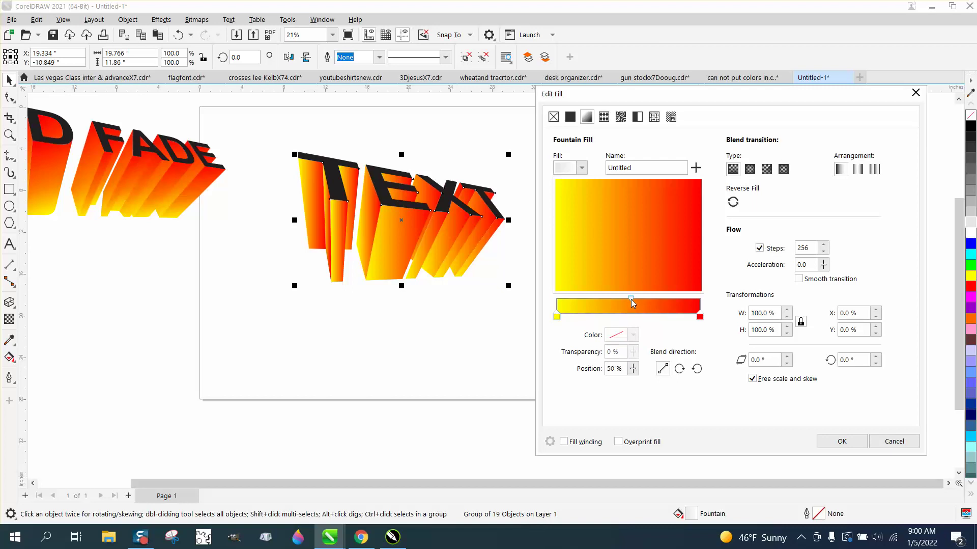
pyautogui.moveTo(630, 301)
pyautogui.mouseDown()
pyautogui.moveTo(649, 302)
pyautogui.moveTo(604, 305)
pyautogui.moveTo(639, 306)
pyautogui.mouseUp()
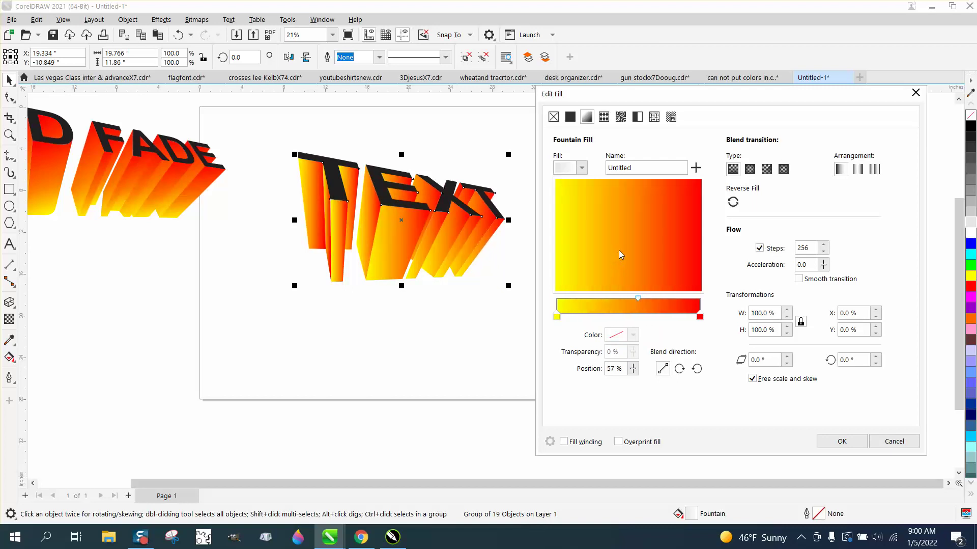
pyautogui.moveTo(619, 254); pyautogui.dragTo(673, 255)
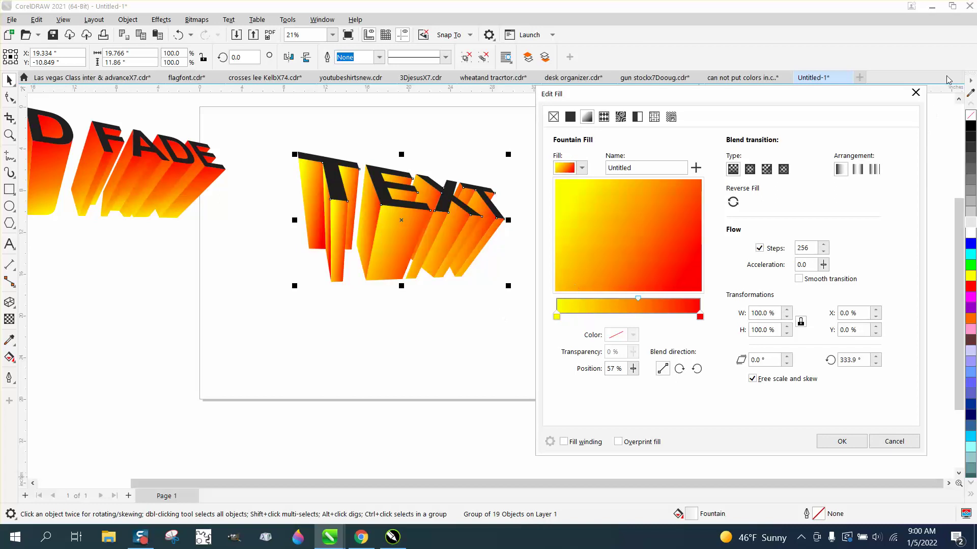
# Close Edit Fill, undo and redo, then reopen the extrusion fill as a Fountain Fill.
pyautogui.click(917, 93)
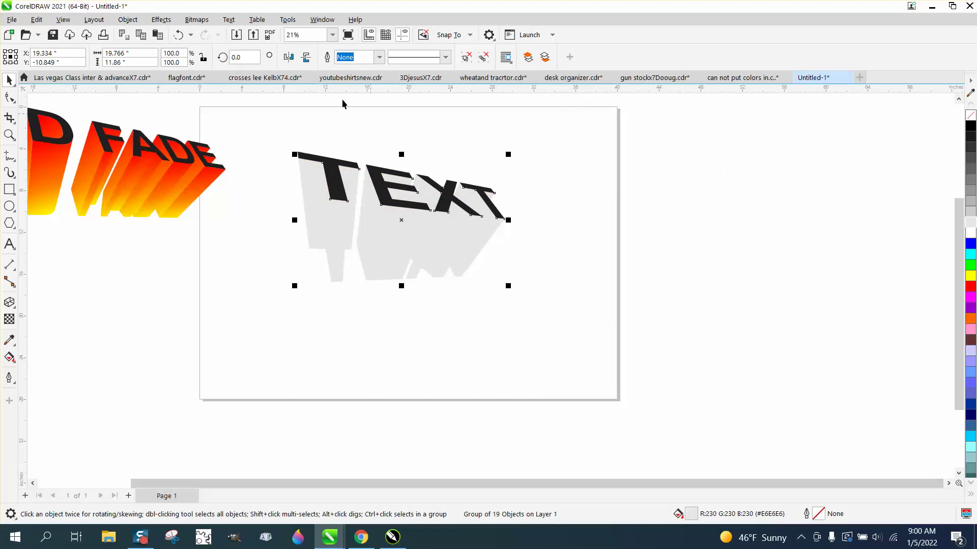
pyautogui.click(179, 35)
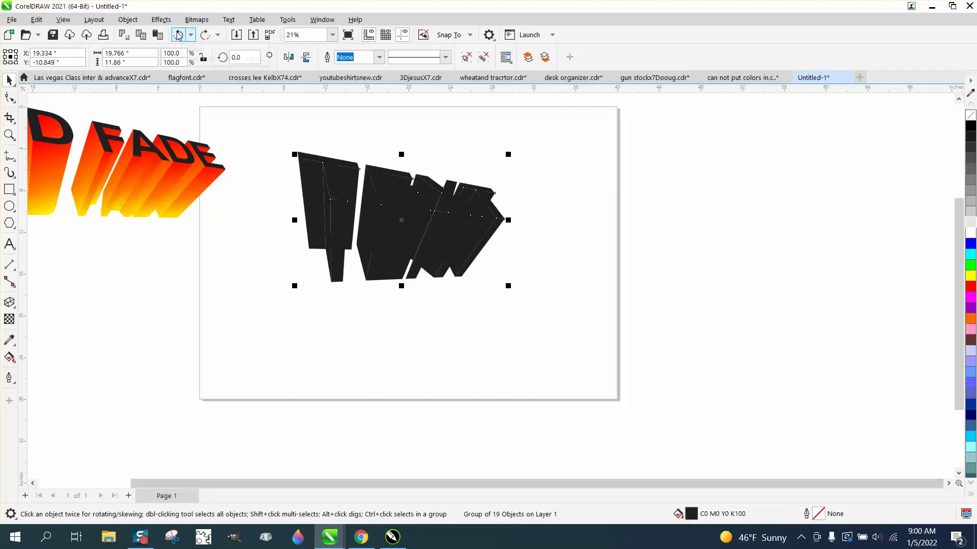
pyautogui.click(206, 34)
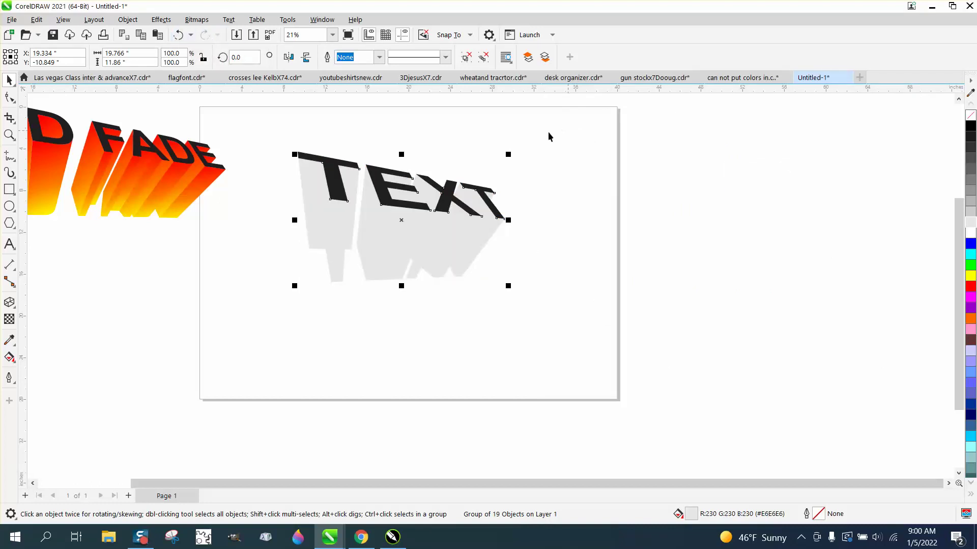
pyautogui.doubleClick(693, 514)
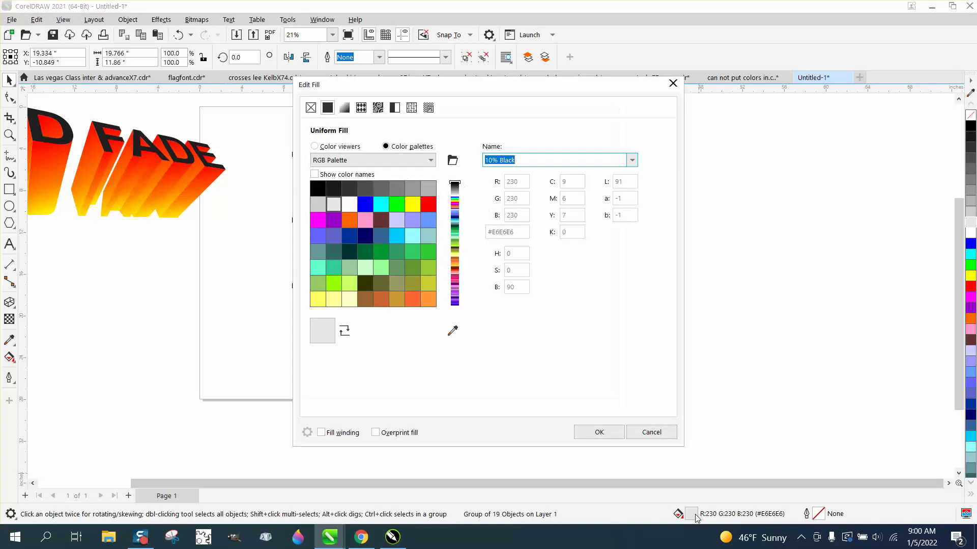
pyautogui.click(344, 108)
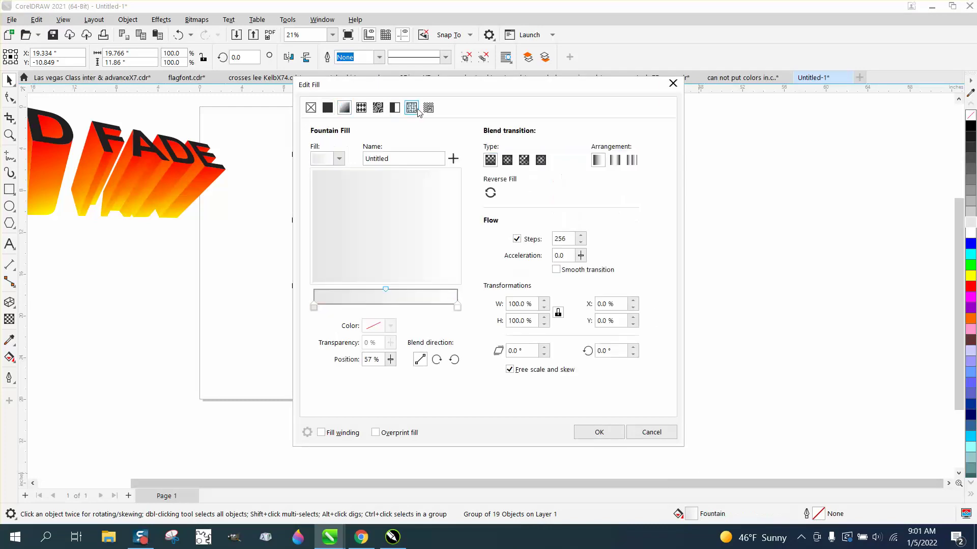
pyautogui.moveTo(454, 92); pyautogui.dragTo(831, 106)
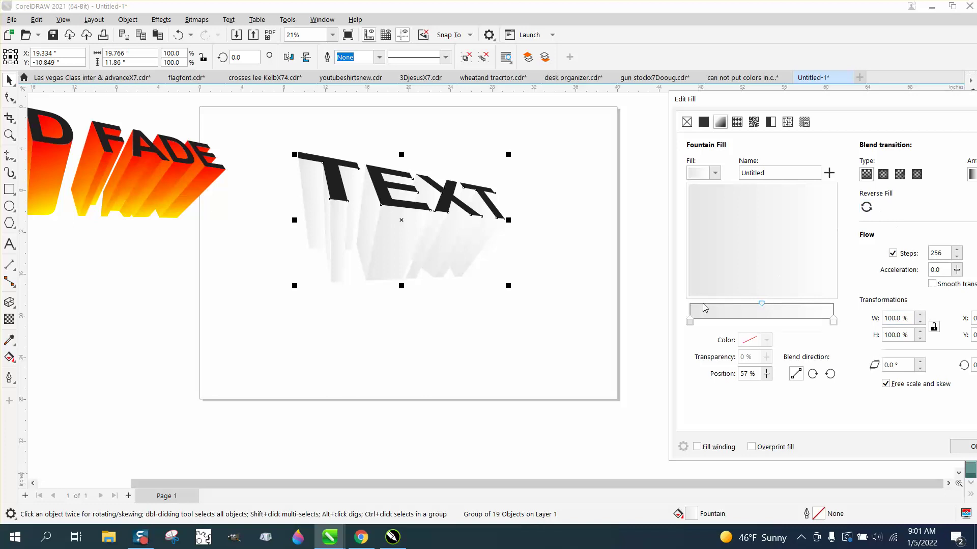
# Set the fountain fill's start node to yellow and end node to red.
pyautogui.click(690, 322)
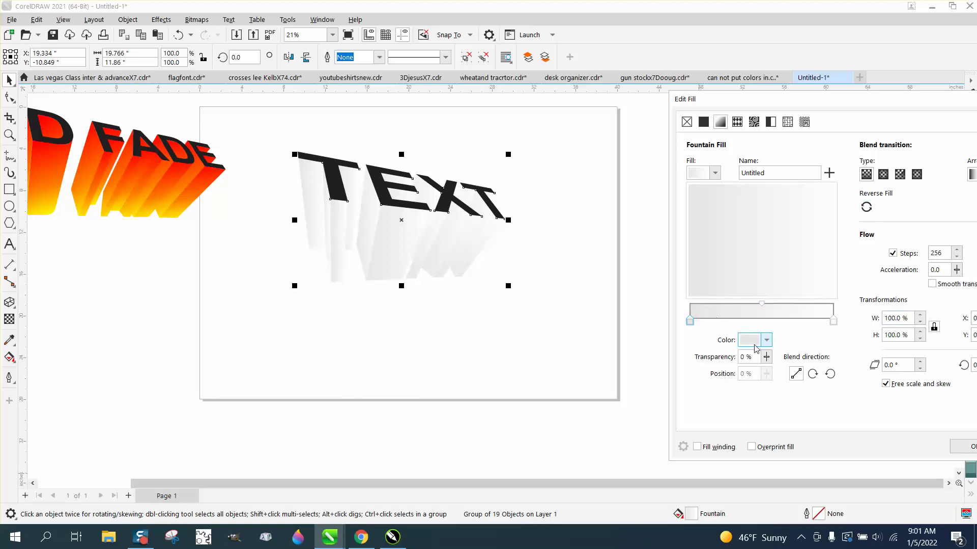
pyautogui.click(767, 340)
pyautogui.click(843, 194)
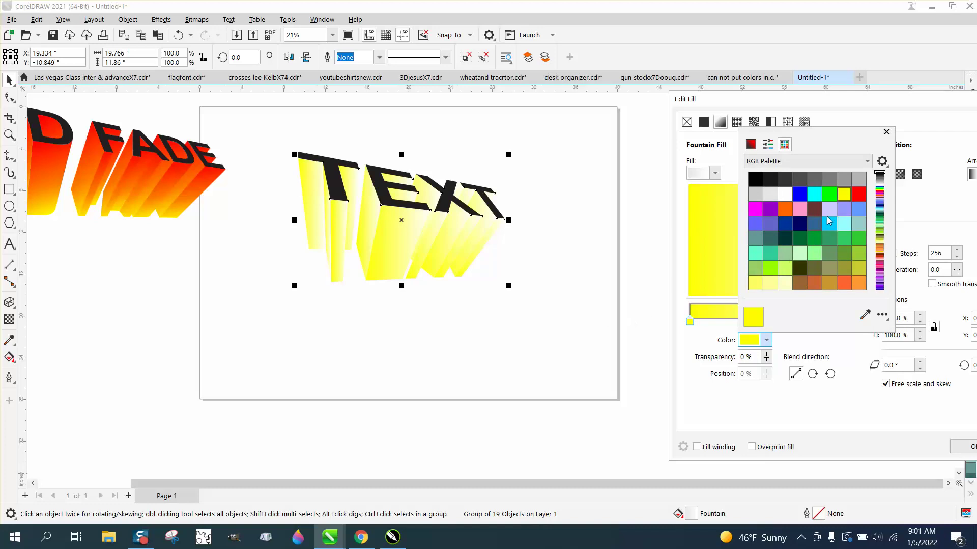
pyautogui.click(886, 131)
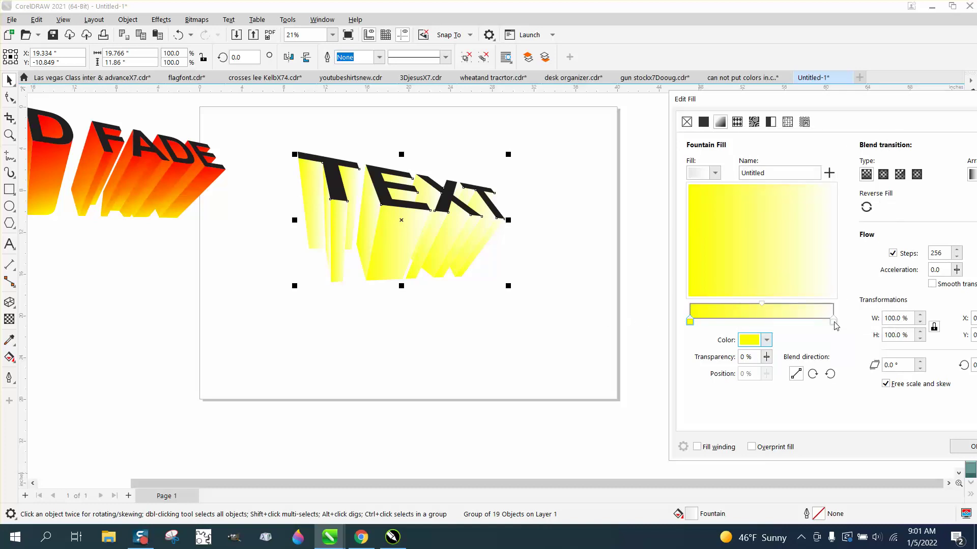
pyautogui.click(834, 321)
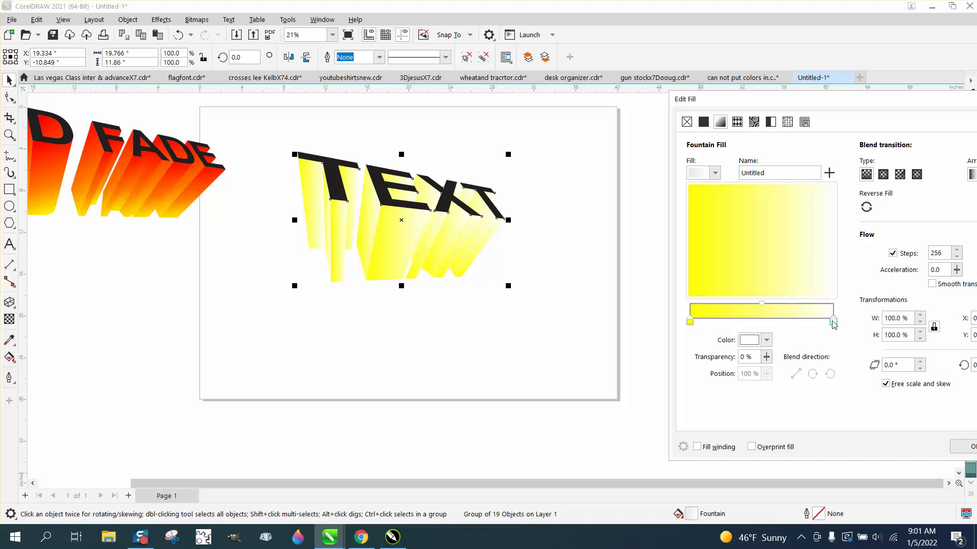
pyautogui.click(767, 339)
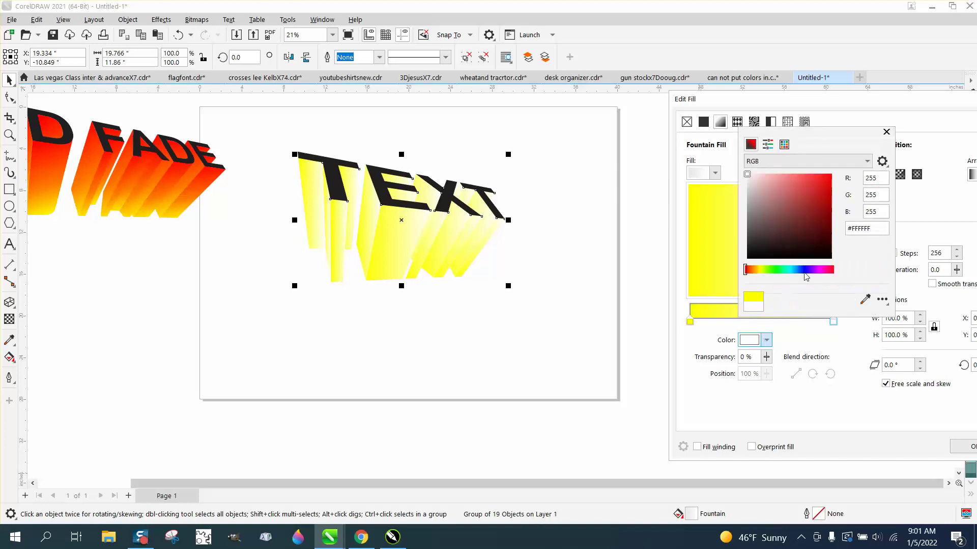
pyautogui.click(785, 144)
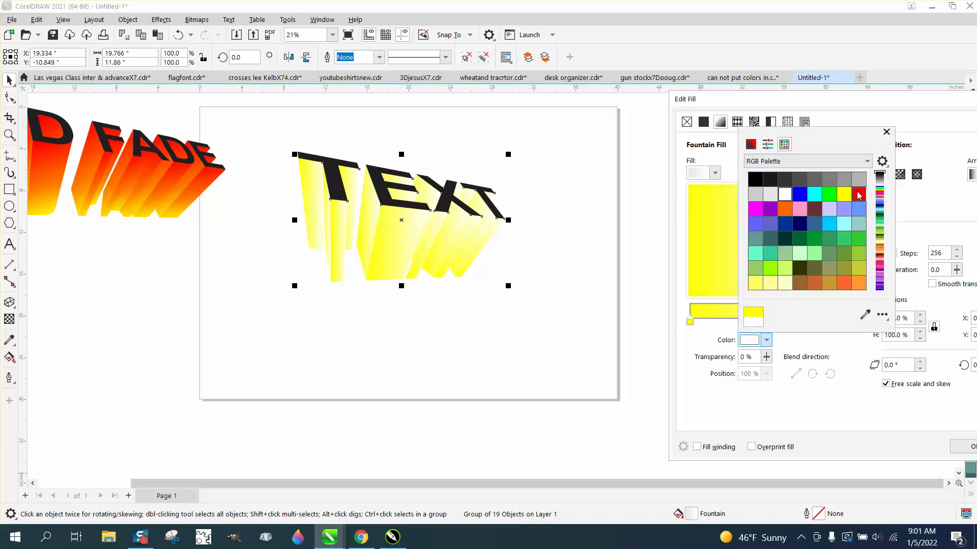
pyautogui.click(859, 194)
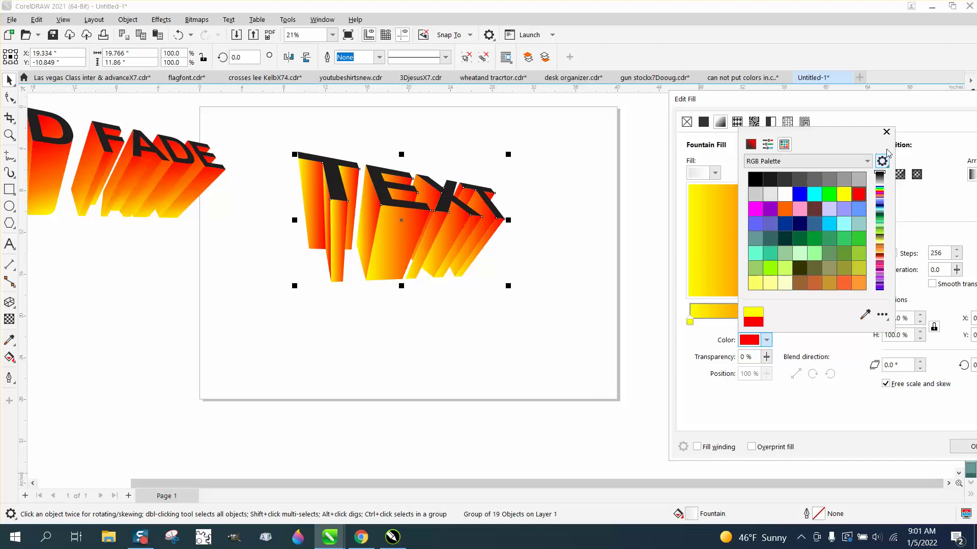
pyautogui.click(887, 131)
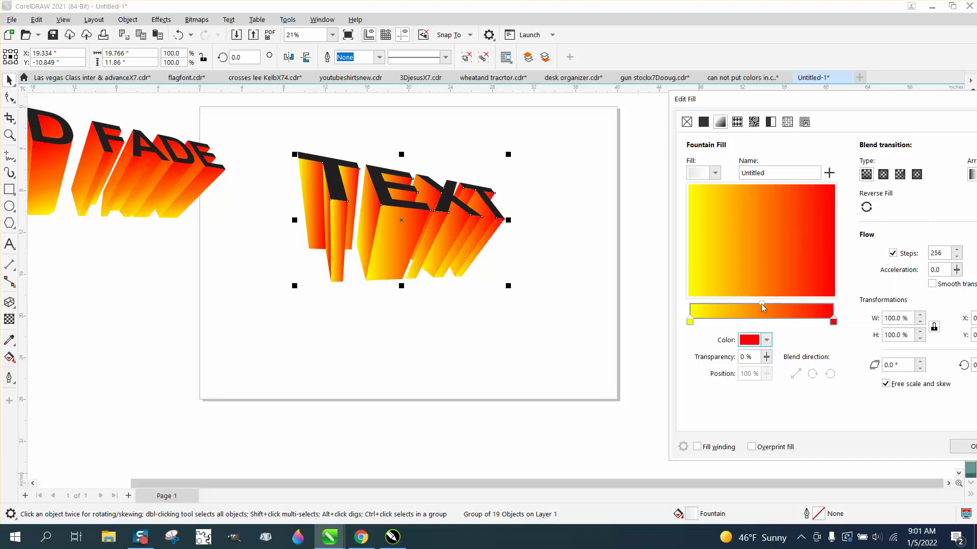
# Set the gradient midpoint to 53% and rotate the yellow-to-red fill to 54.6°.
pyautogui.moveTo(763, 307)
pyautogui.mouseDown()
pyautogui.moveTo(741, 307)
pyautogui.moveTo(791, 307)
pyautogui.moveTo(765, 308)
pyautogui.mouseUp()
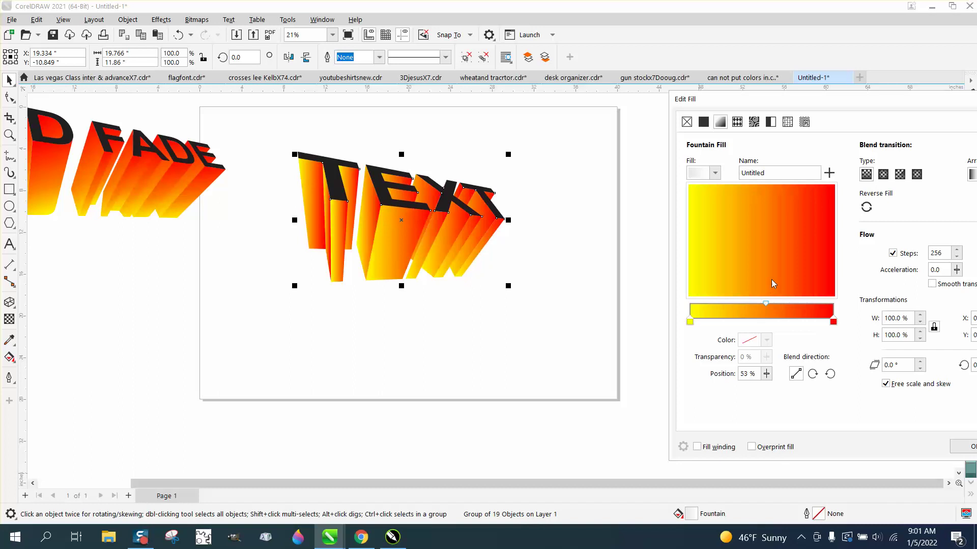
pyautogui.moveTo(773, 265); pyautogui.dragTo(777, 219)
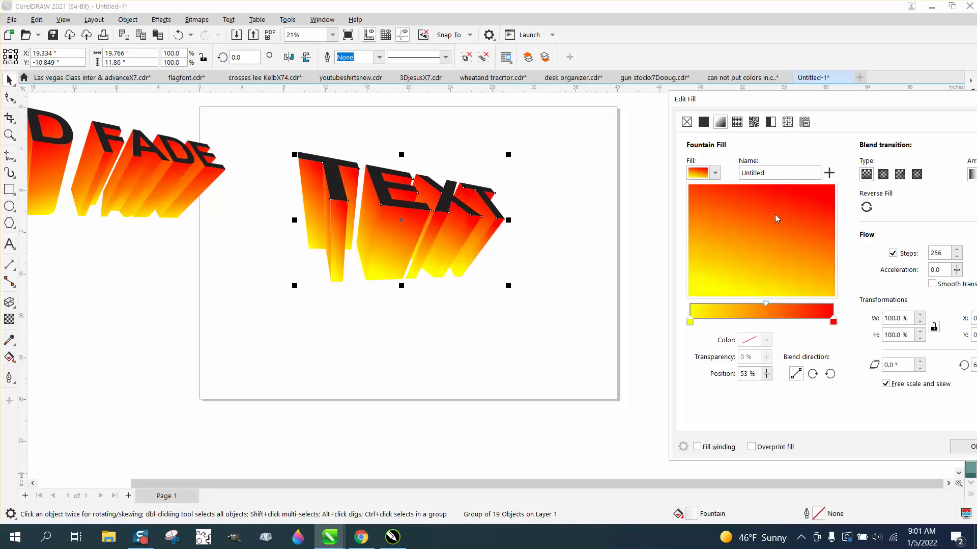
pyautogui.moveTo(795, 220)
pyautogui.mouseDown()
pyautogui.moveTo(802, 234)
pyautogui.moveTo(762, 215)
pyautogui.moveTo(784, 222)
pyautogui.mouseUp()
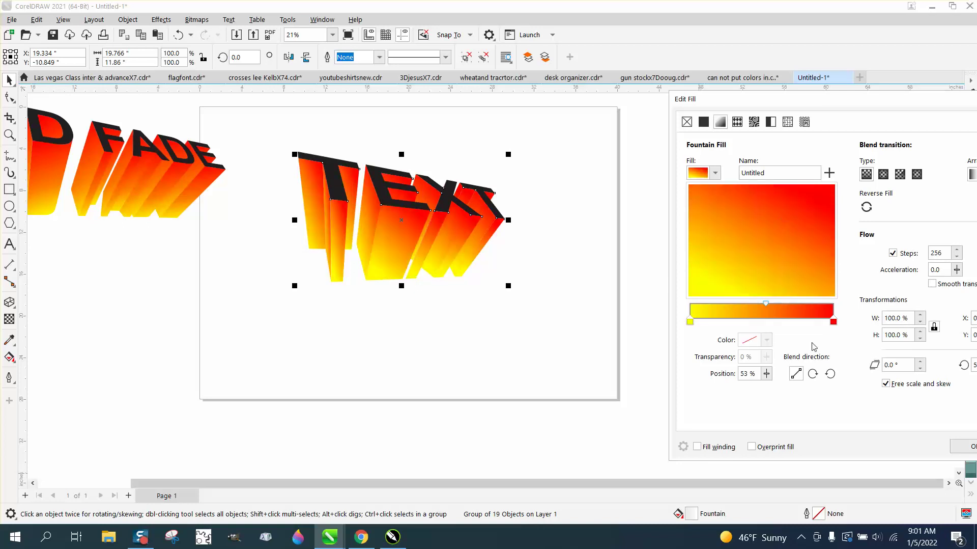
pyautogui.moveTo(869, 105); pyautogui.dragTo(795, 102)
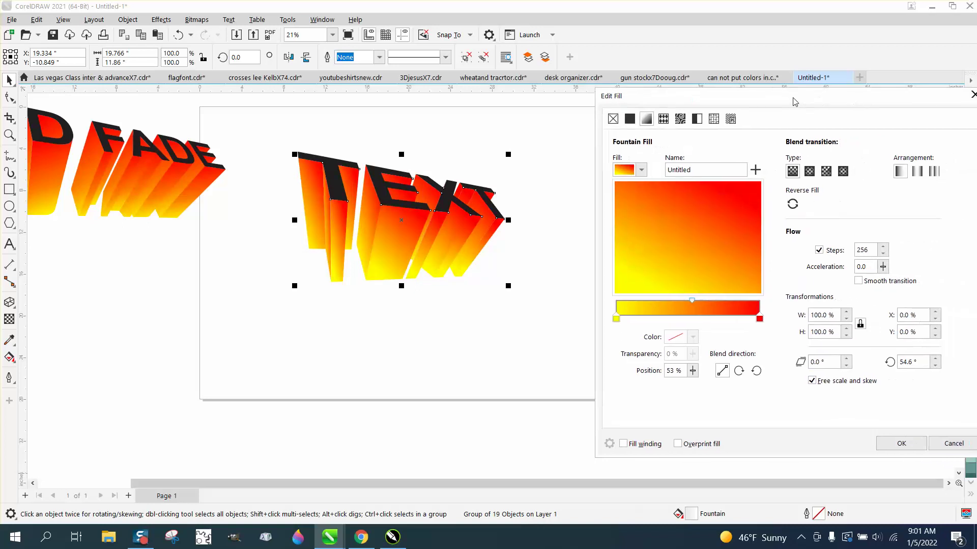
# Apply the 54.6° fountain fill with OK, zoom in on TEXT and deselect to view it.
pyautogui.click(911, 445)
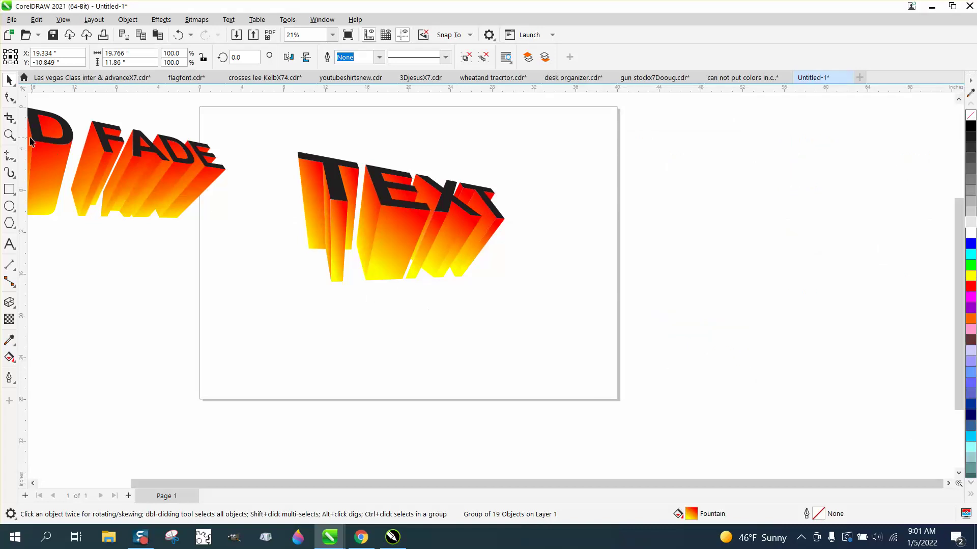
pyautogui.click(9, 134)
pyautogui.moveTo(283, 139); pyautogui.dragTo(605, 332)
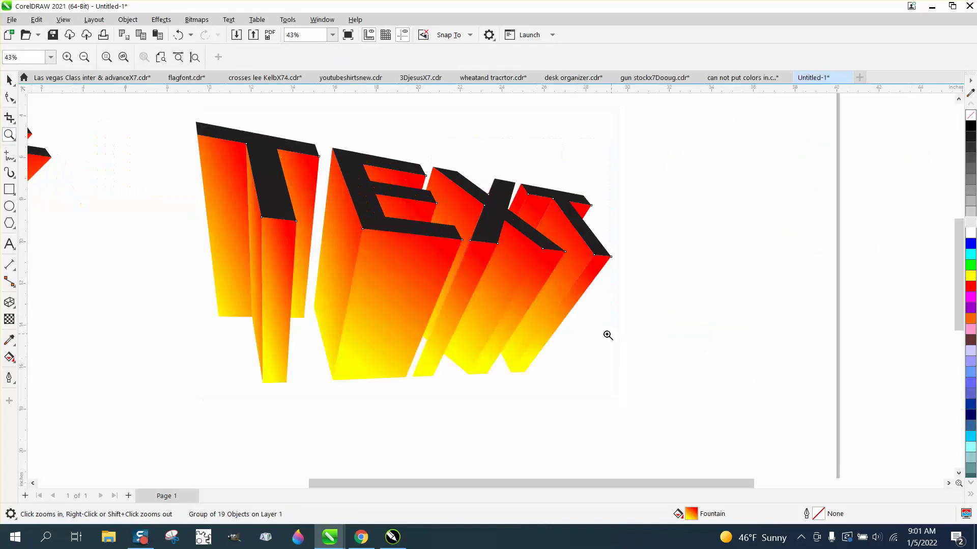
pyautogui.click(9, 80)
pyautogui.click(170, 158)
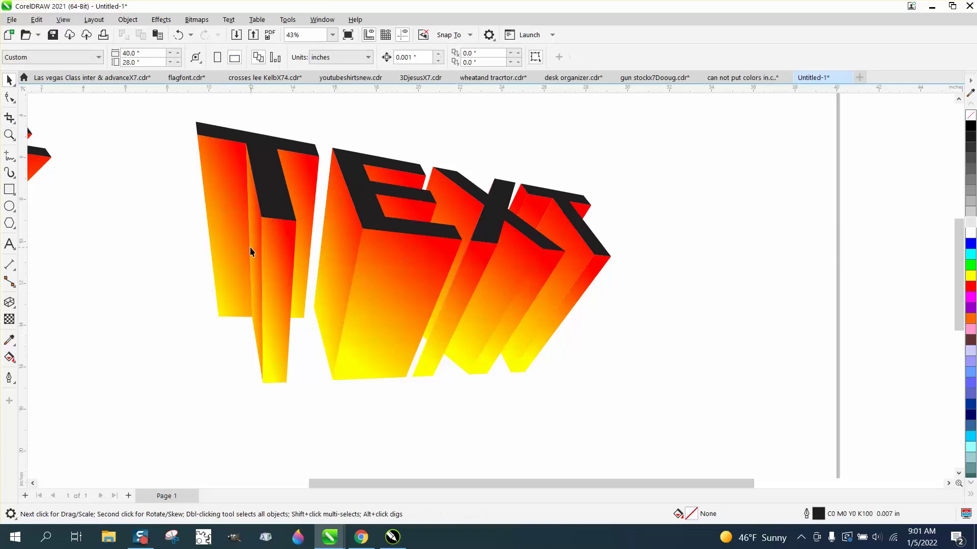